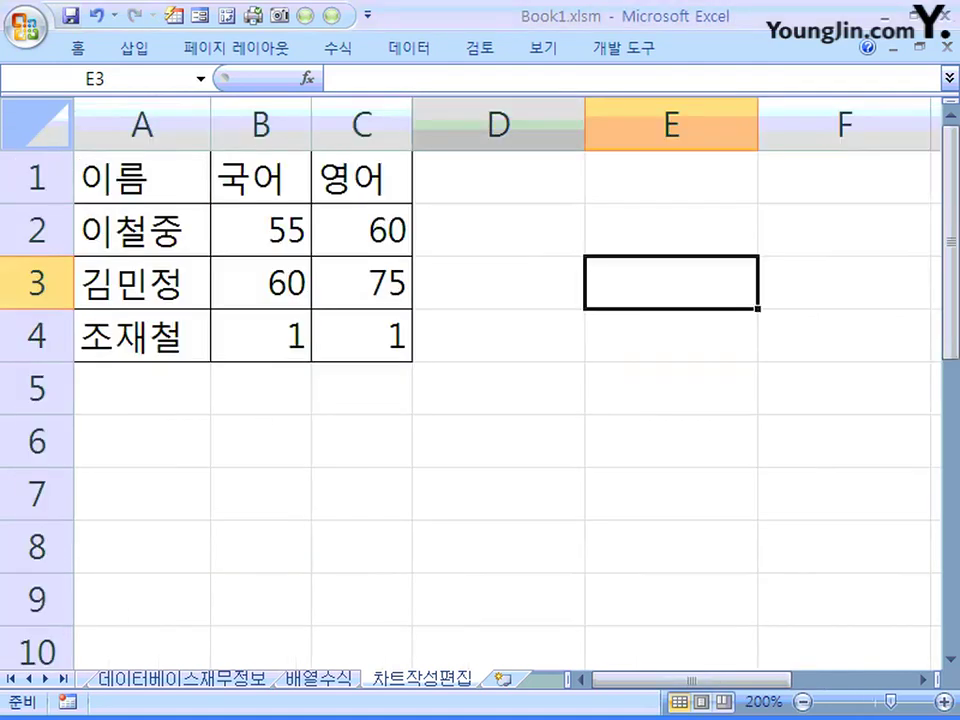
Step: Set the worksheet zoom to 100%
click(543, 47)
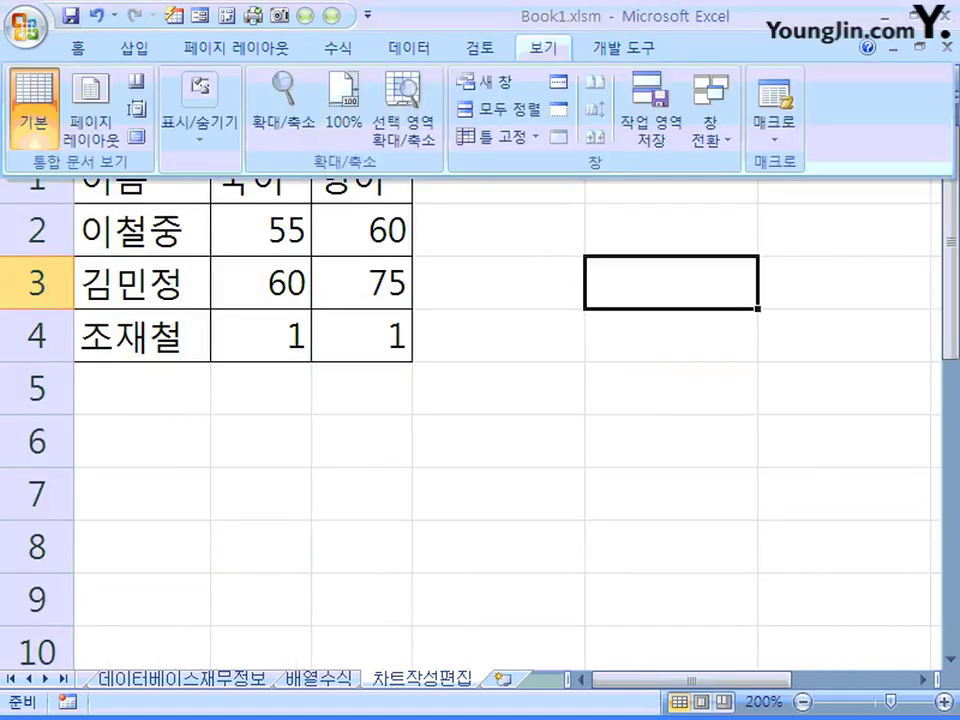
click(343, 100)
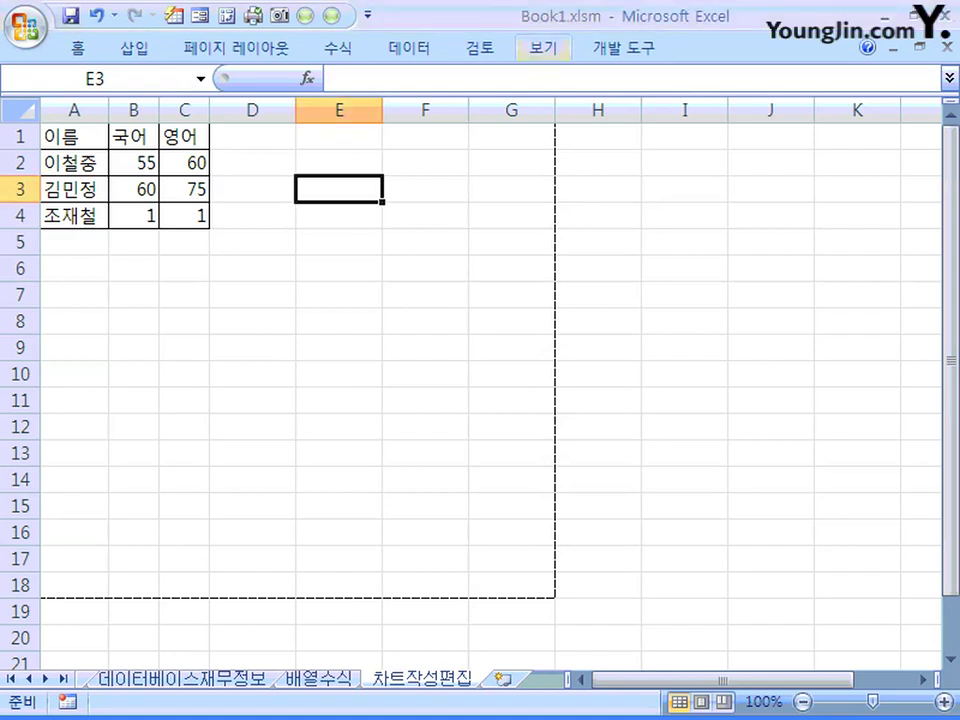
Step: Examine the window arrangement options for open workbooks and close them without applying any
click(543, 47)
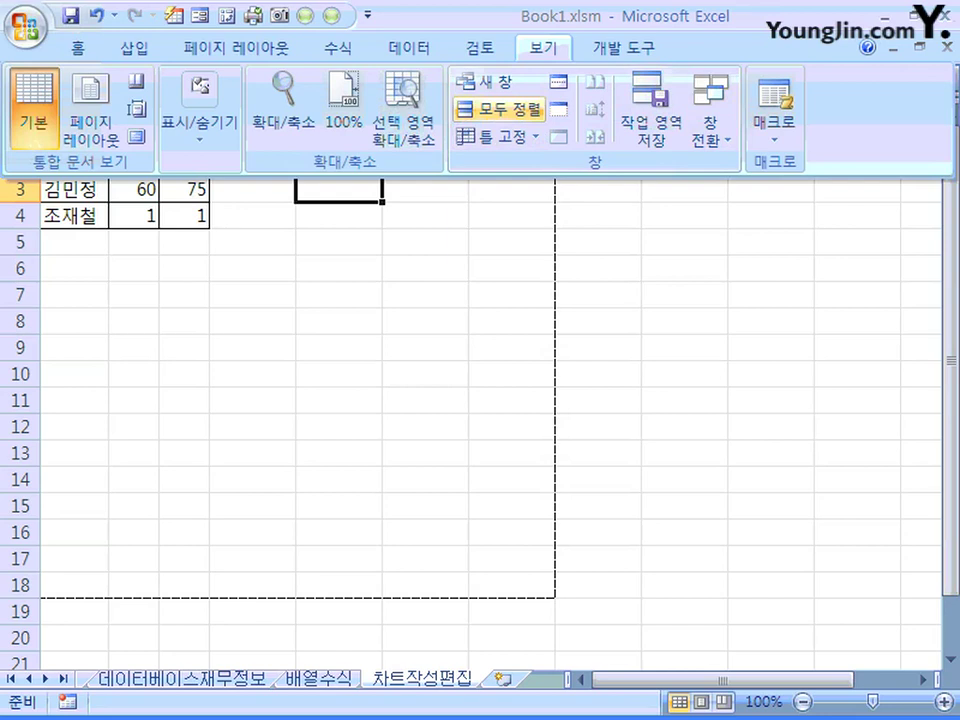
click(498, 109)
drag(450, 247, 525, 192)
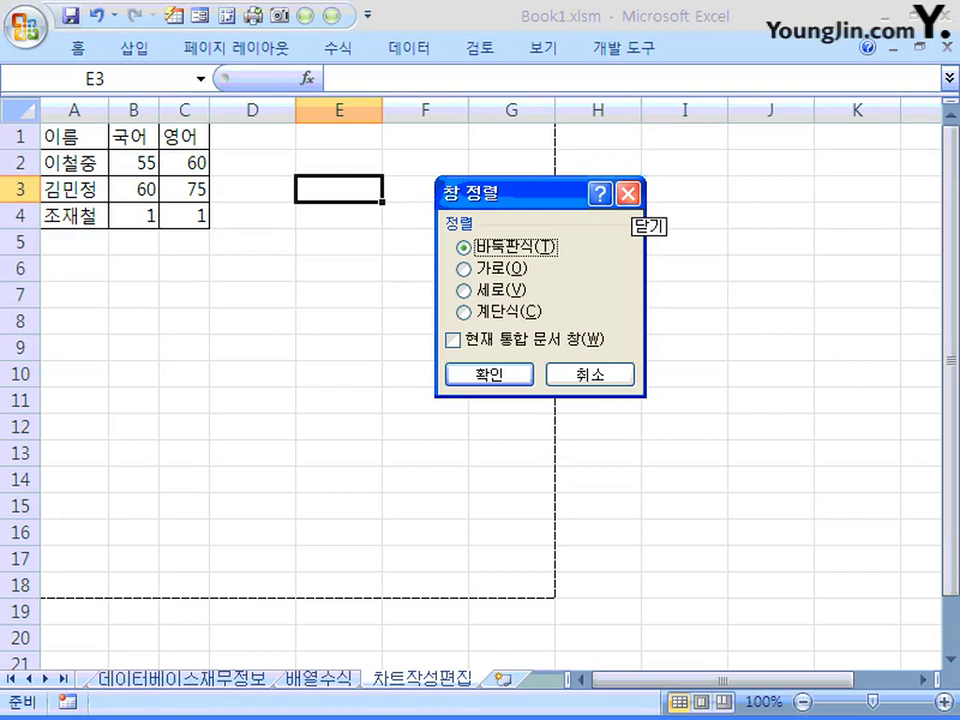
click(628, 193)
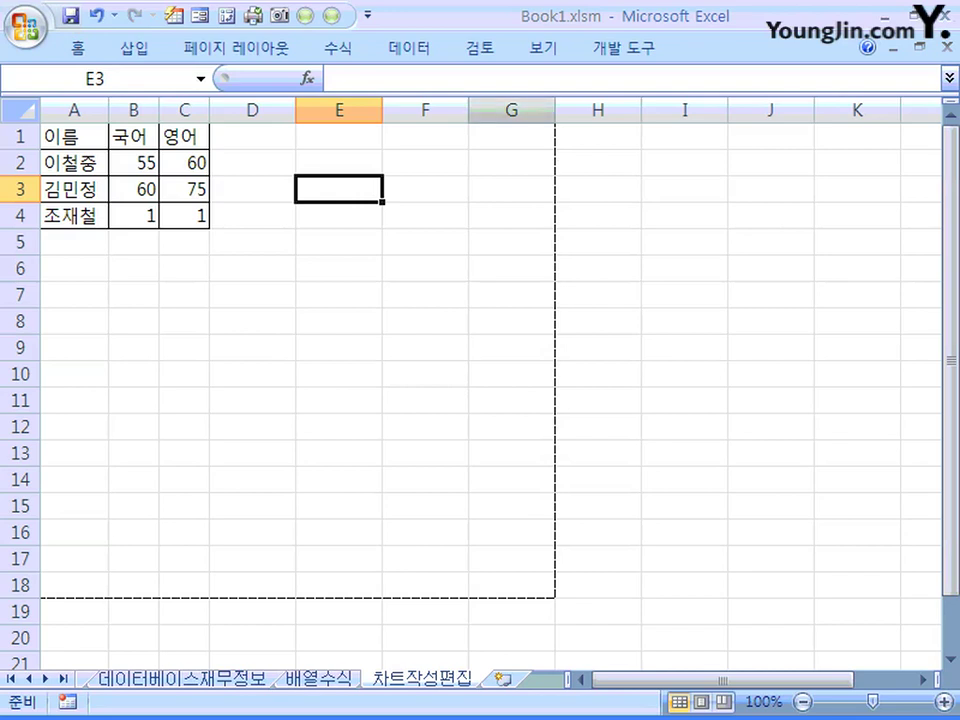
Step: Split the worksheet into four panes at cell E3
click(543, 47)
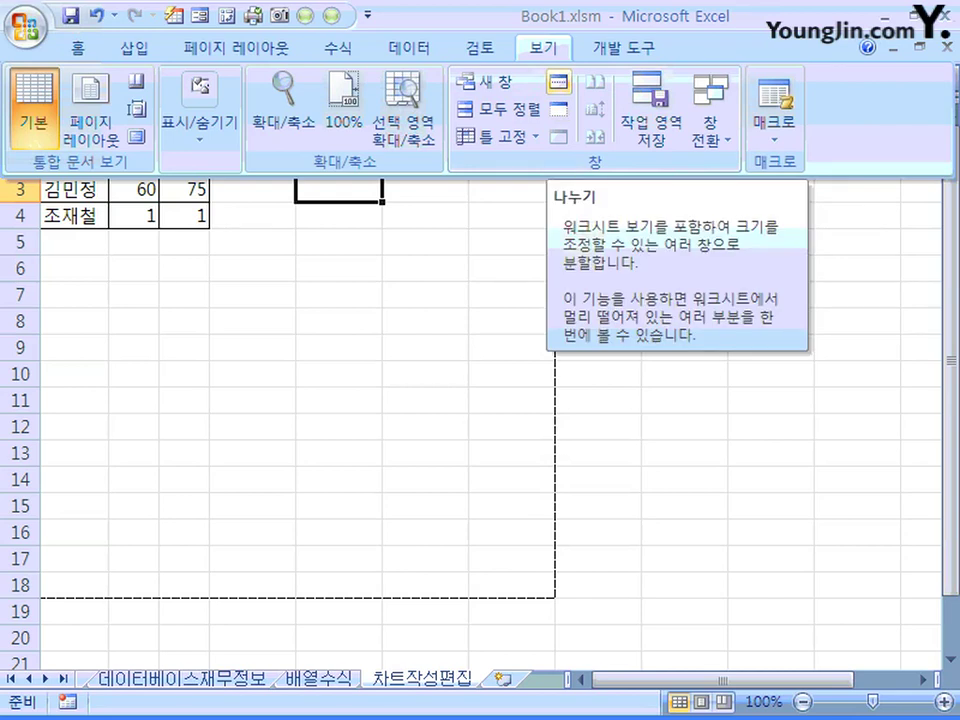
click(558, 82)
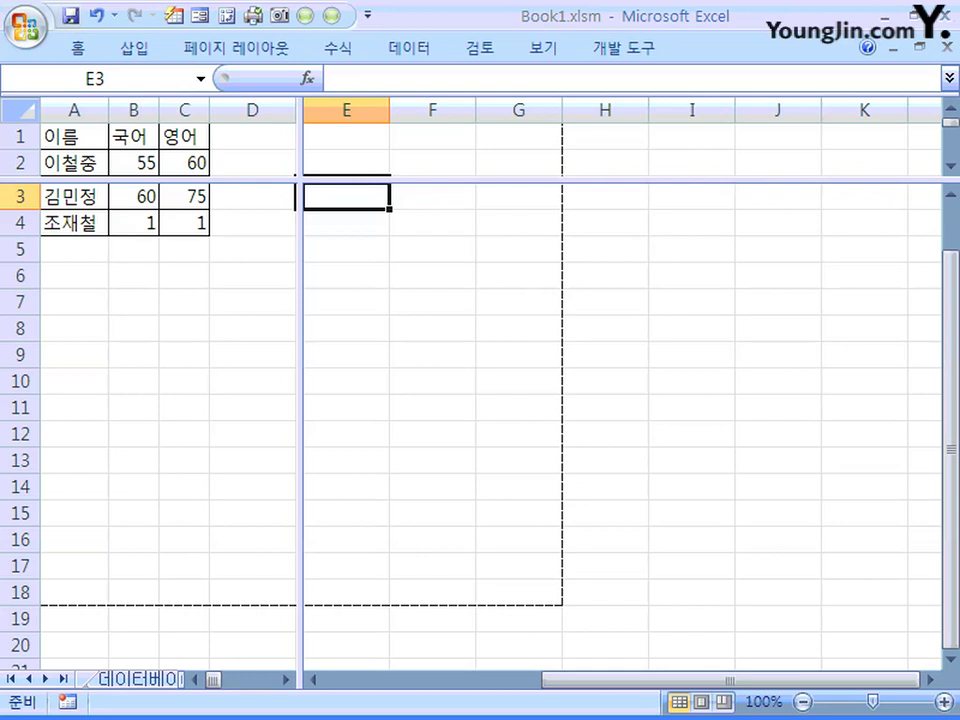
mouse_move(600, 179)
mouse_down()
mouse_move(600, 208)
mouse_move(600, 179)
mouse_up()
drag(299, 384, 299, 384)
Step: Remove the vertical and horizontal splits from the worksheet and select cell F3
double_click(299, 384)
click(299, 180)
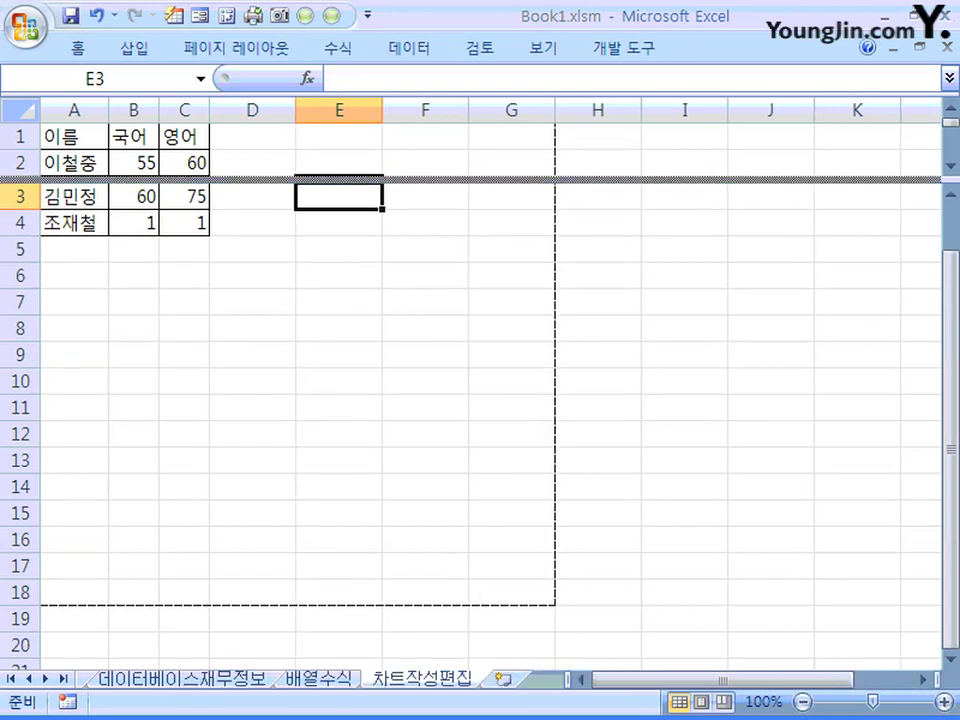
mouse_move(299, 180)
mouse_down()
mouse_move(338, 153)
mouse_move(425, 48)
mouse_move(460, 180)
mouse_up()
mouse_move(299, 180)
mouse_down()
mouse_move(299, 154)
mouse_move(299, 187)
mouse_up()
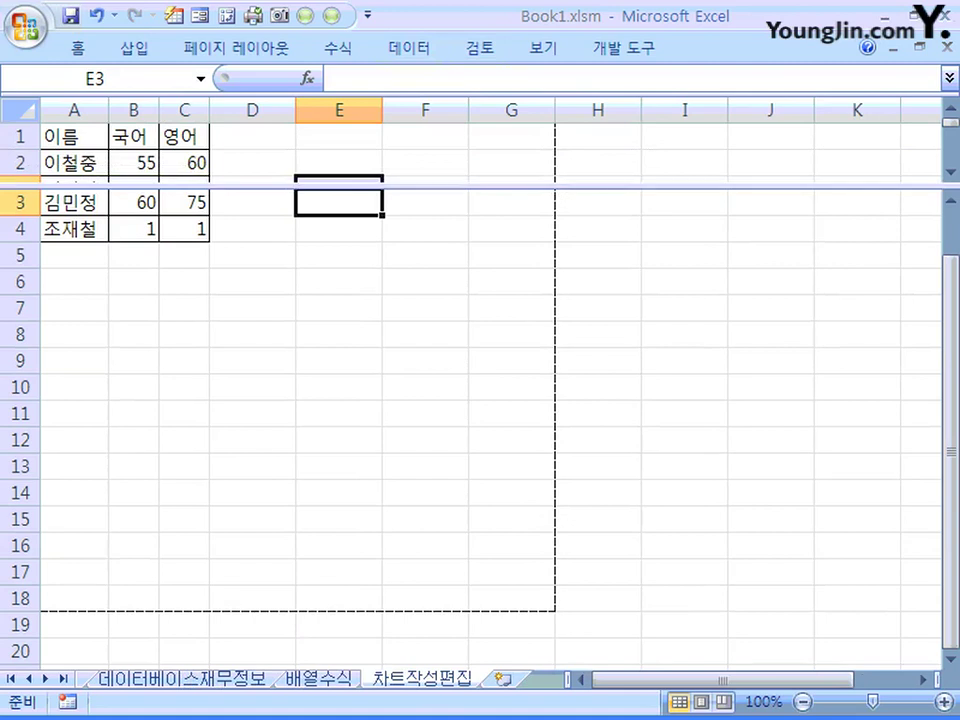
double_click(299, 186)
click(425, 189)
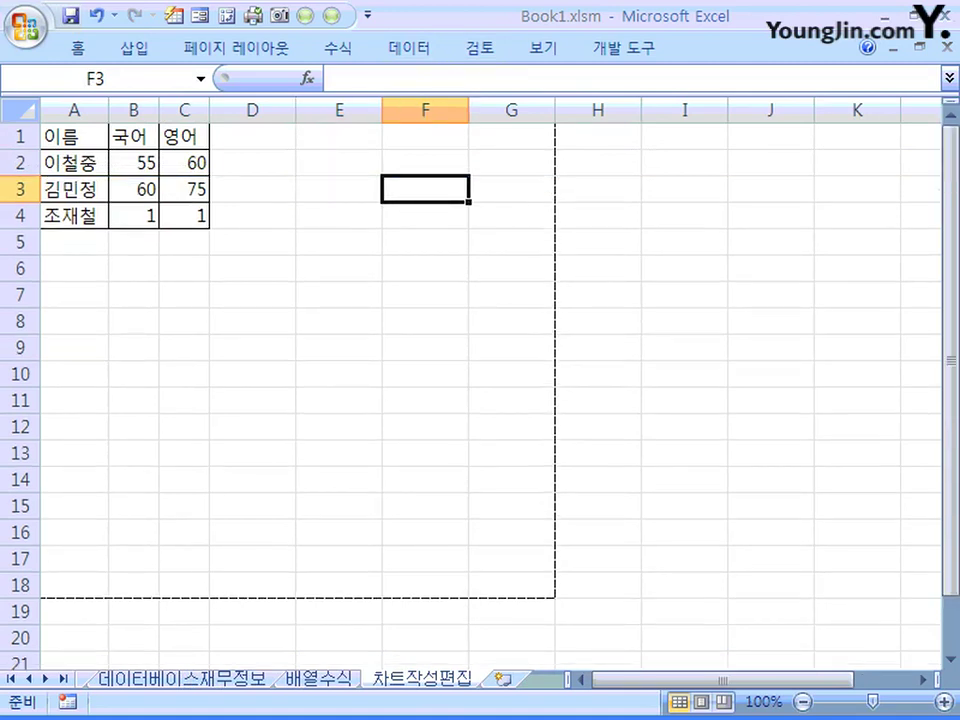
Step: Split the worksheet at cell F3, then remove both splits by moving their bars to the sheet's edges
click(543, 47)
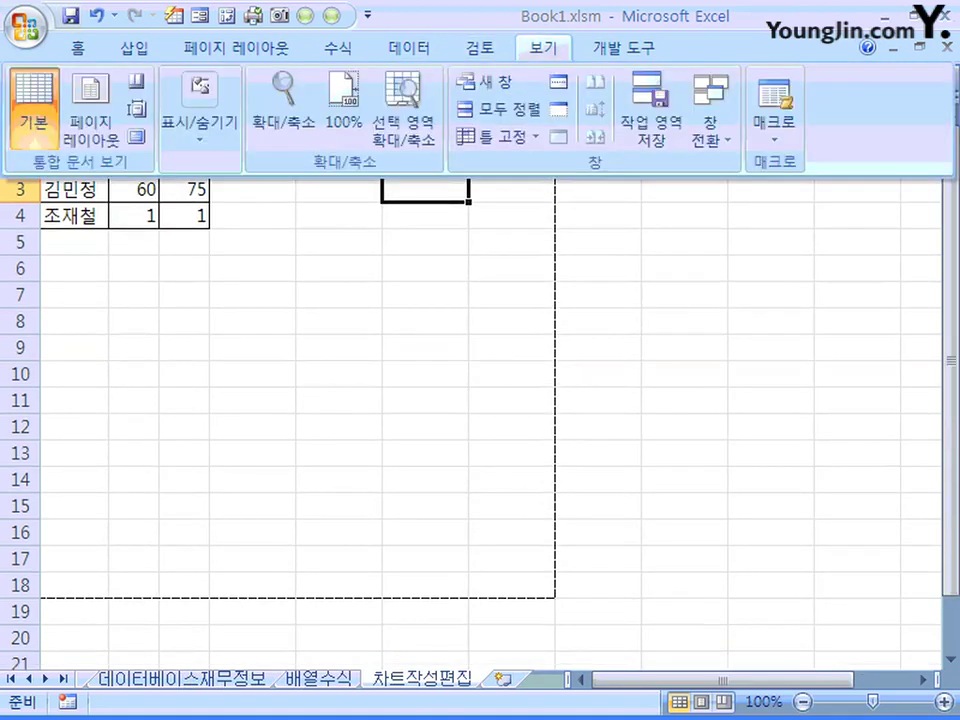
click(558, 82)
drag(387, 400, 40, 400)
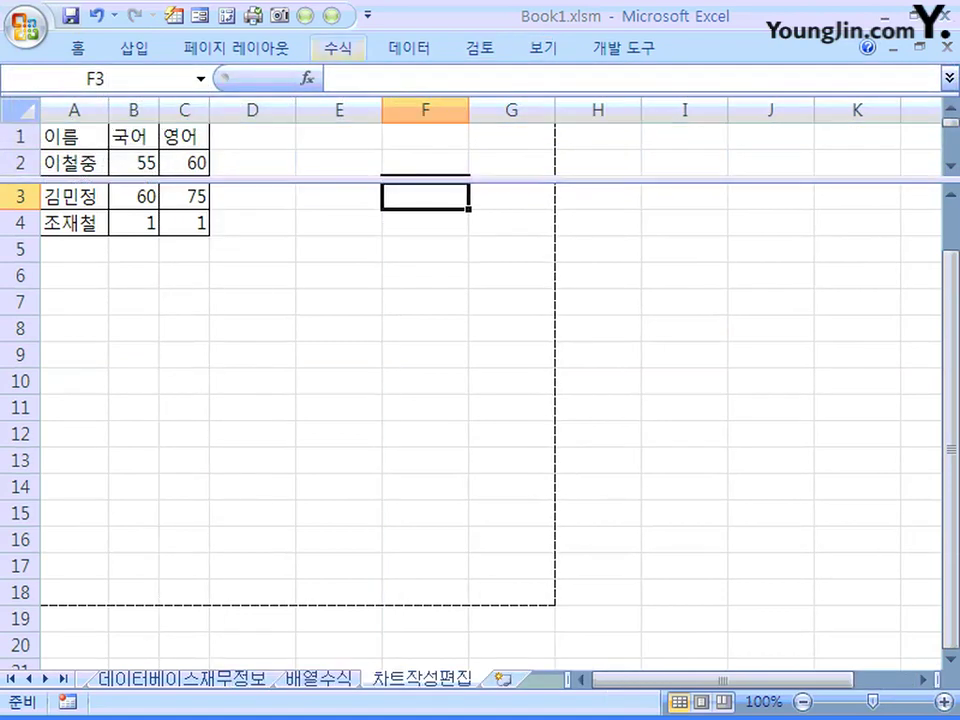
drag(339, 180, 339, 110)
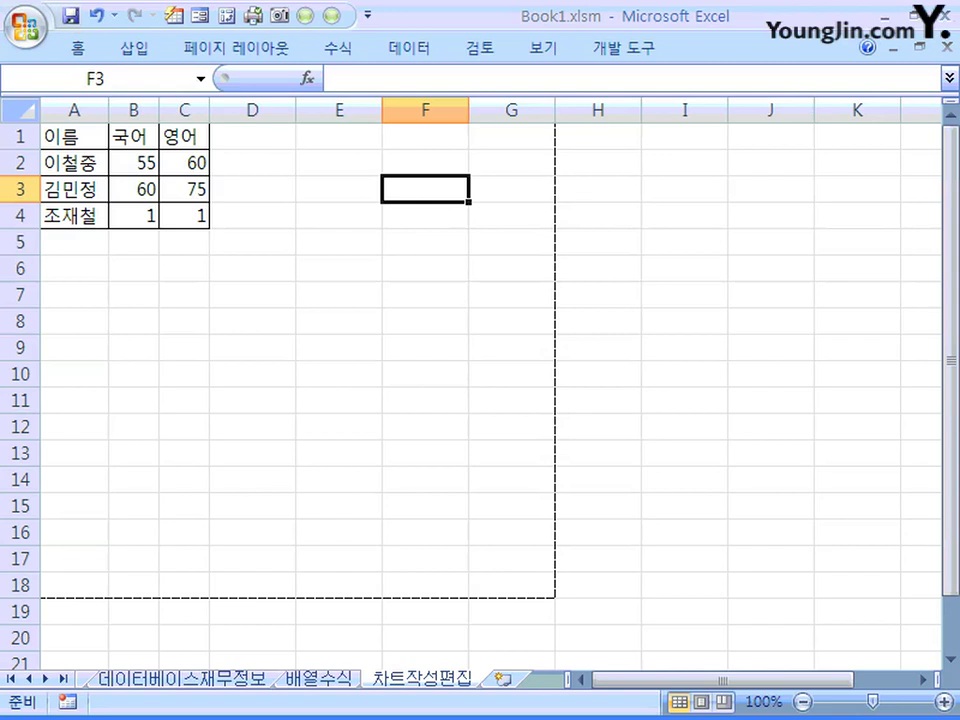
Step: Select the header cells A1:C1 and check how the header row behaves while moving through the rows below
click(74, 137)
drag(73, 136, 185, 136)
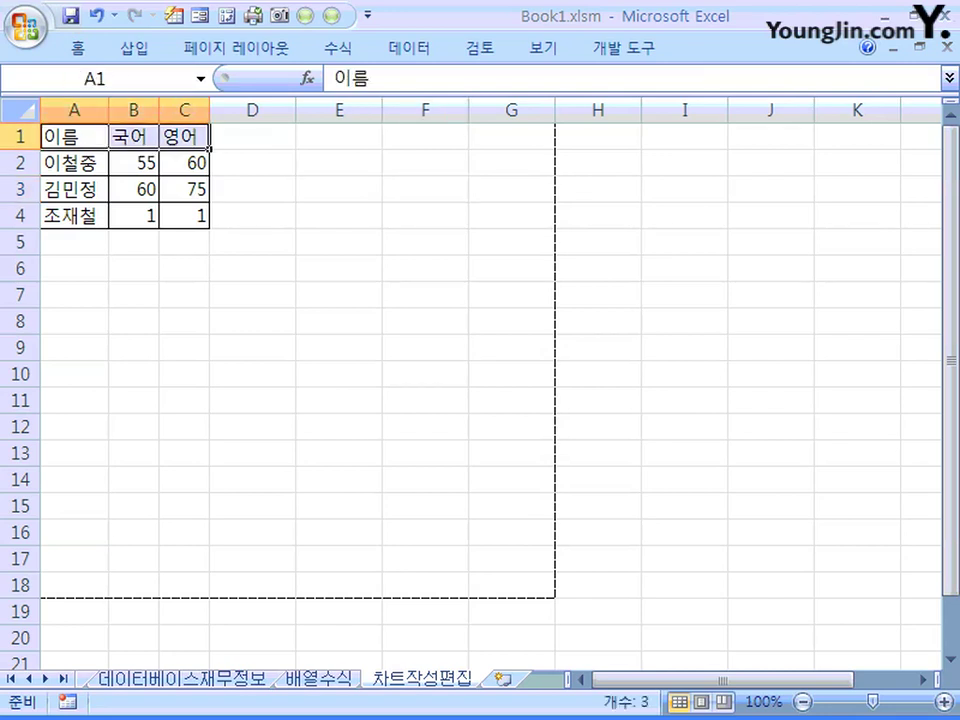
scroll(480, 390, down, 3)
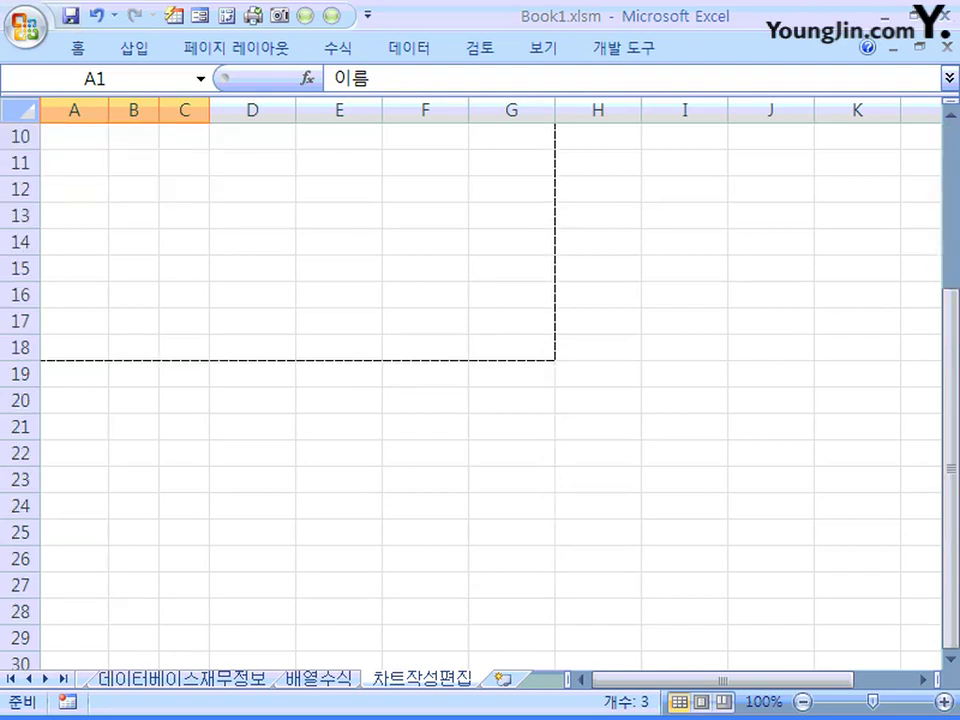
scroll(480, 390, down, 1)
scroll(480, 390, up, 4)
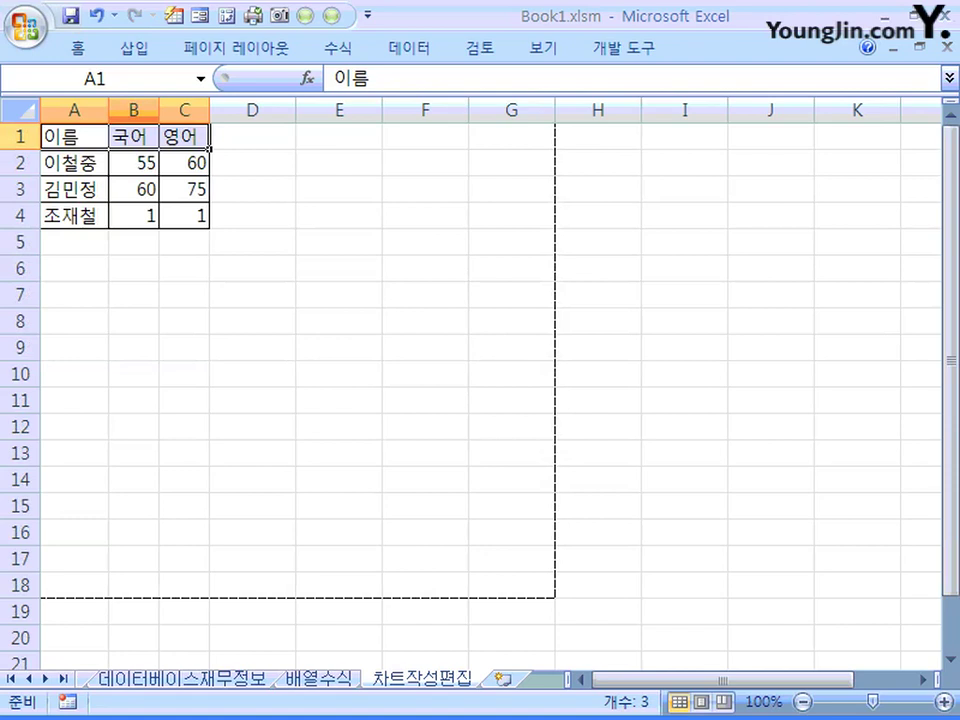
scroll(480, 390, down, 2)
scroll(480, 390, down, 1)
scroll(480, 390, up, 3)
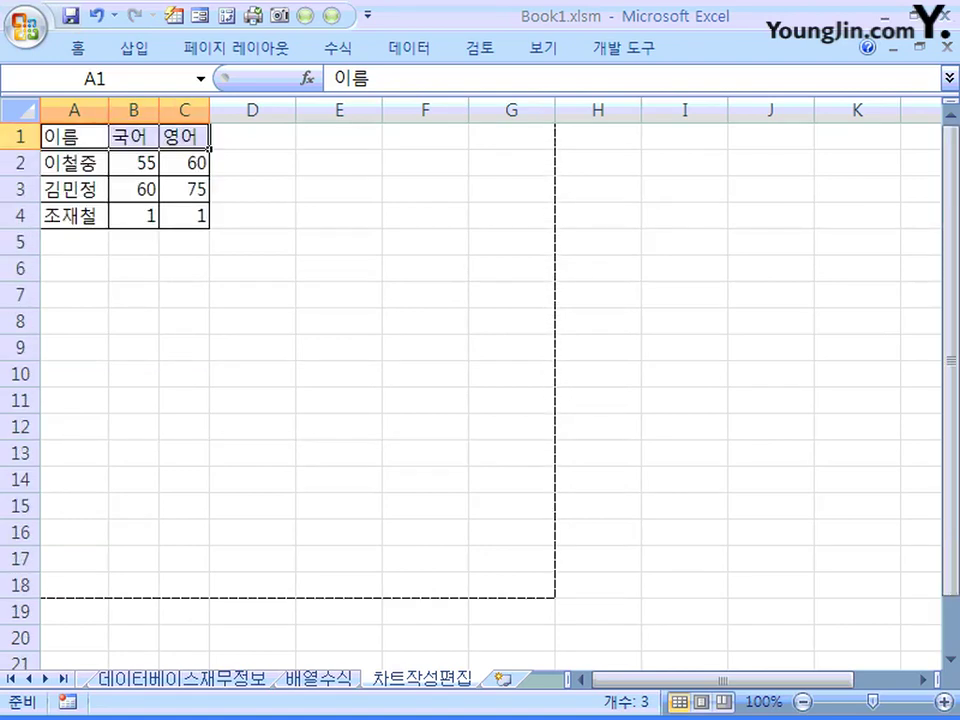
scroll(480, 390, down, 4)
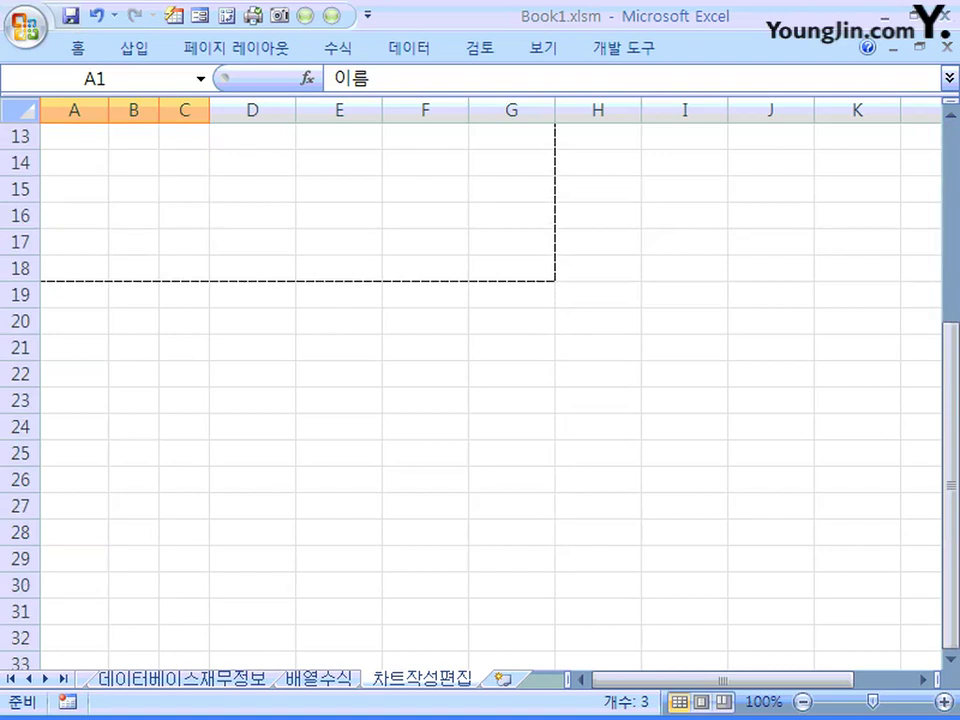
scroll(480, 390, up, 4)
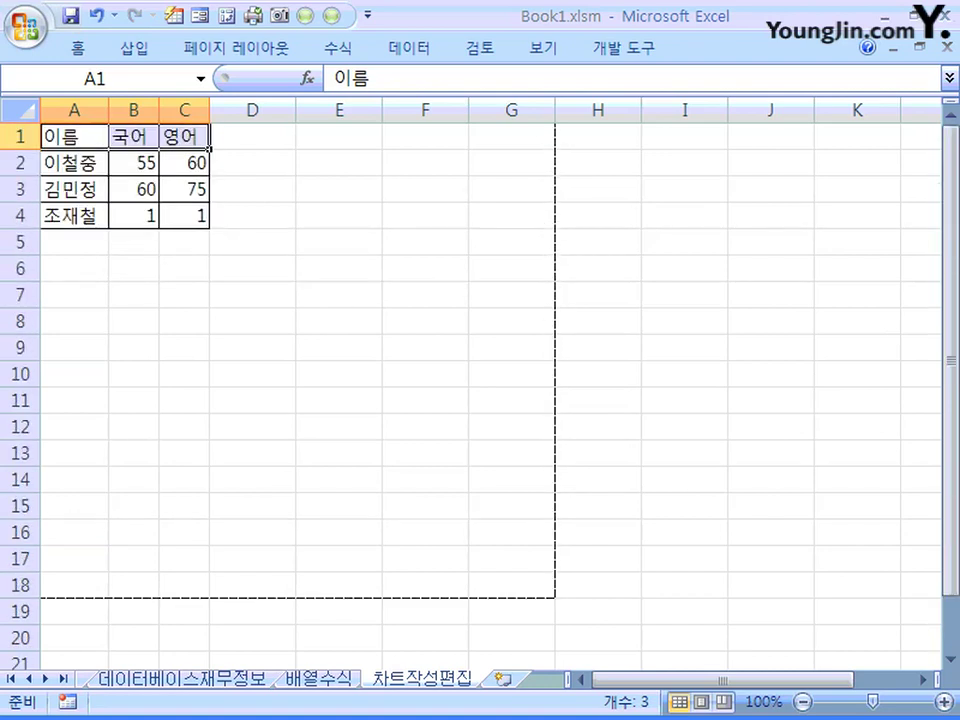
Step: Freeze the panes at cell A2 so that header row 1 is locked
click(74, 163)
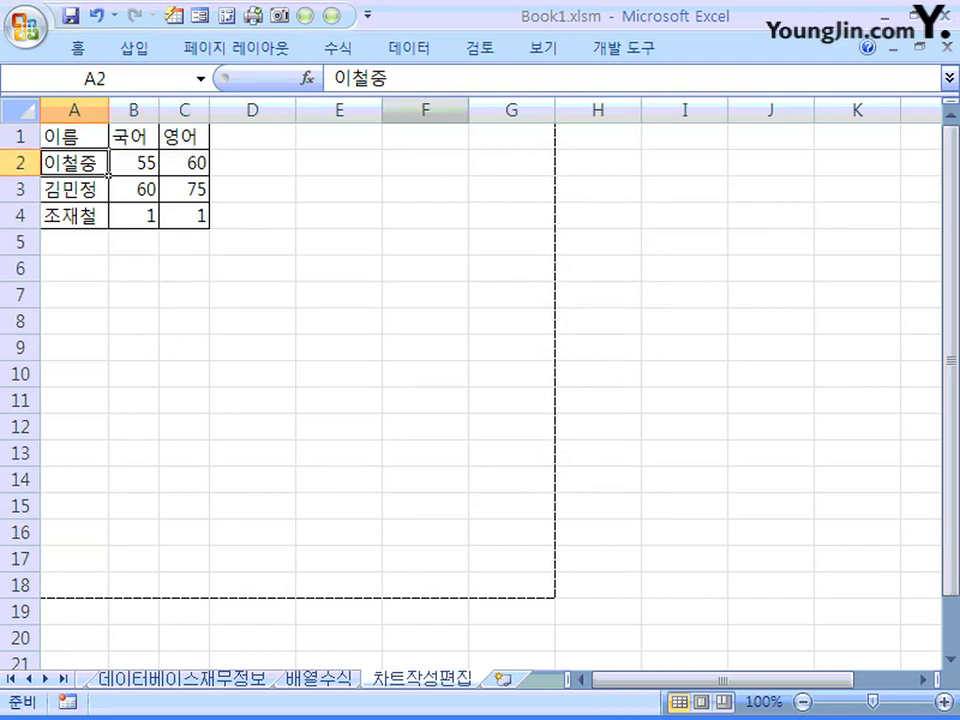
click(543, 47)
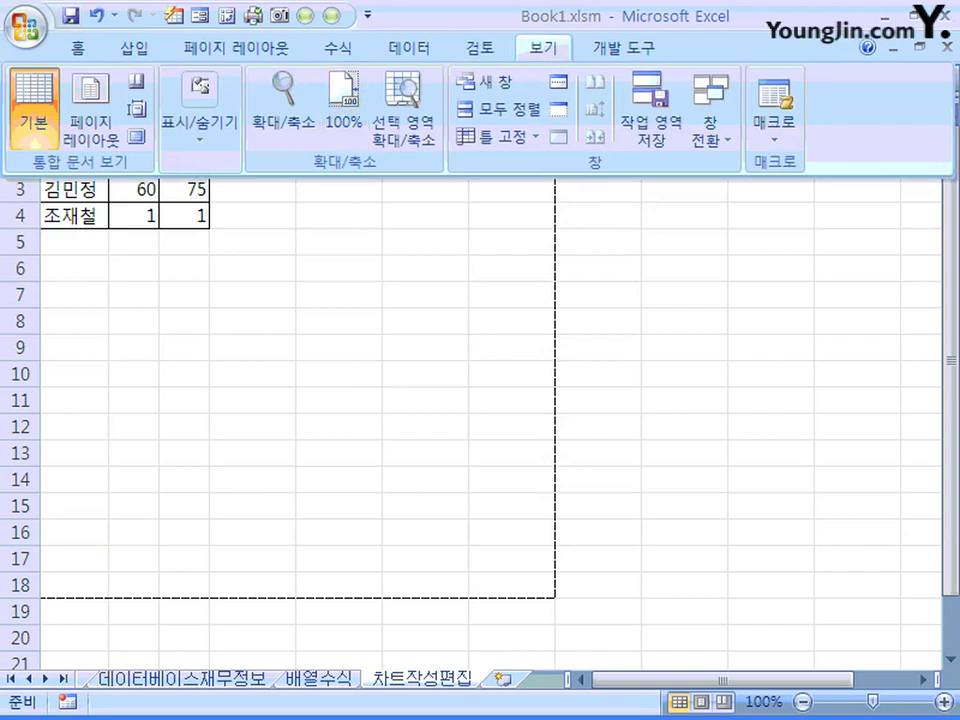
click(343, 100)
click(543, 47)
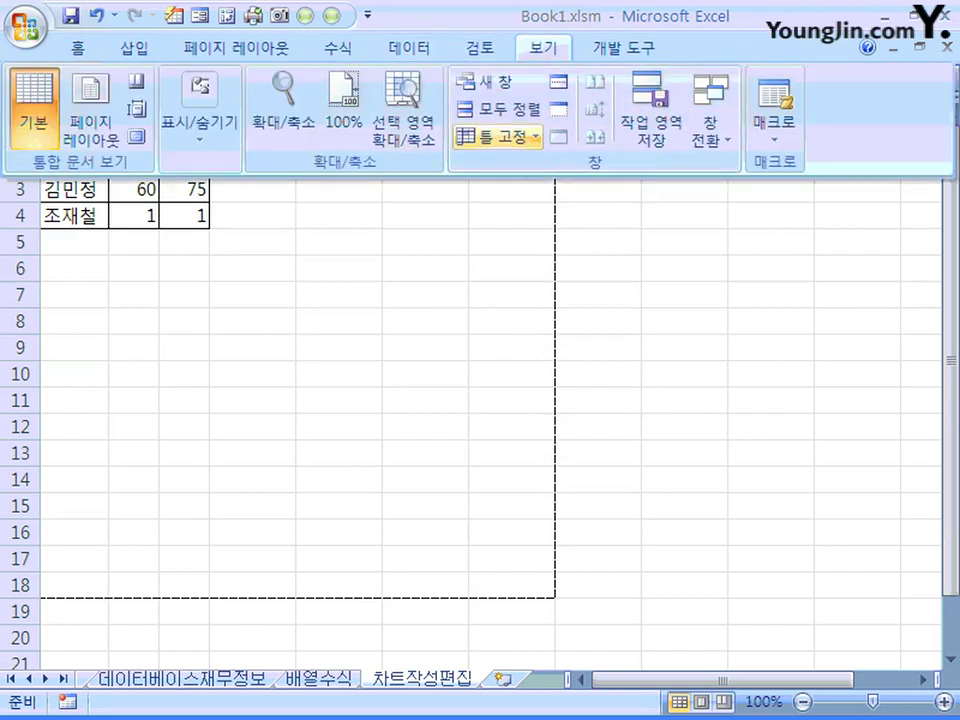
click(497, 137)
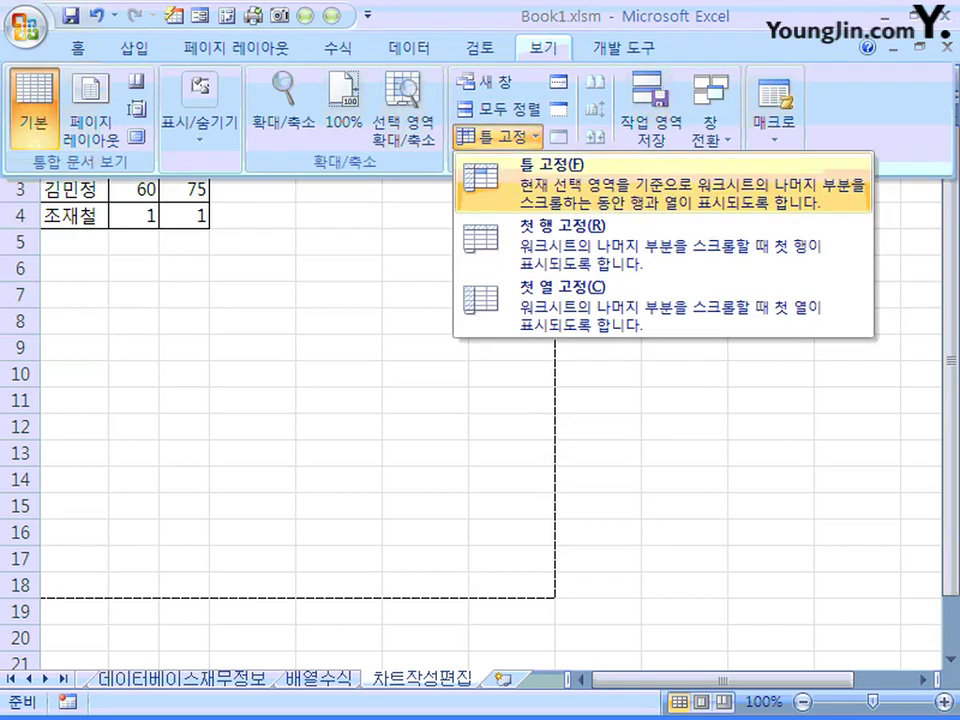
click(560, 180)
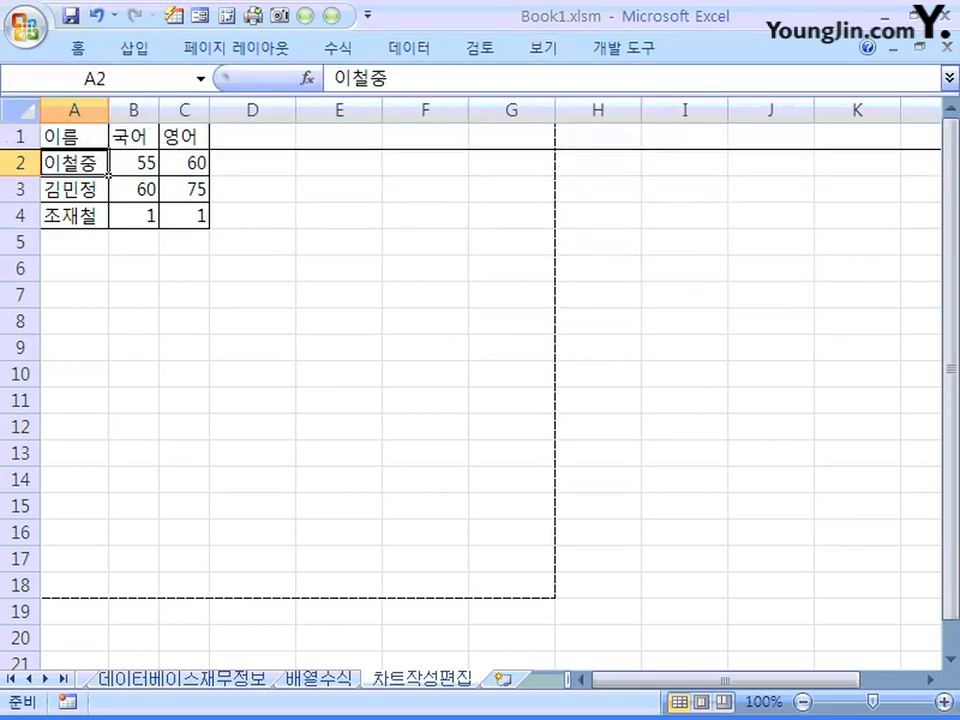
Step: Check the frozen header row while moving down through the lower rows and back to the table
scroll(490, 400, down, 1)
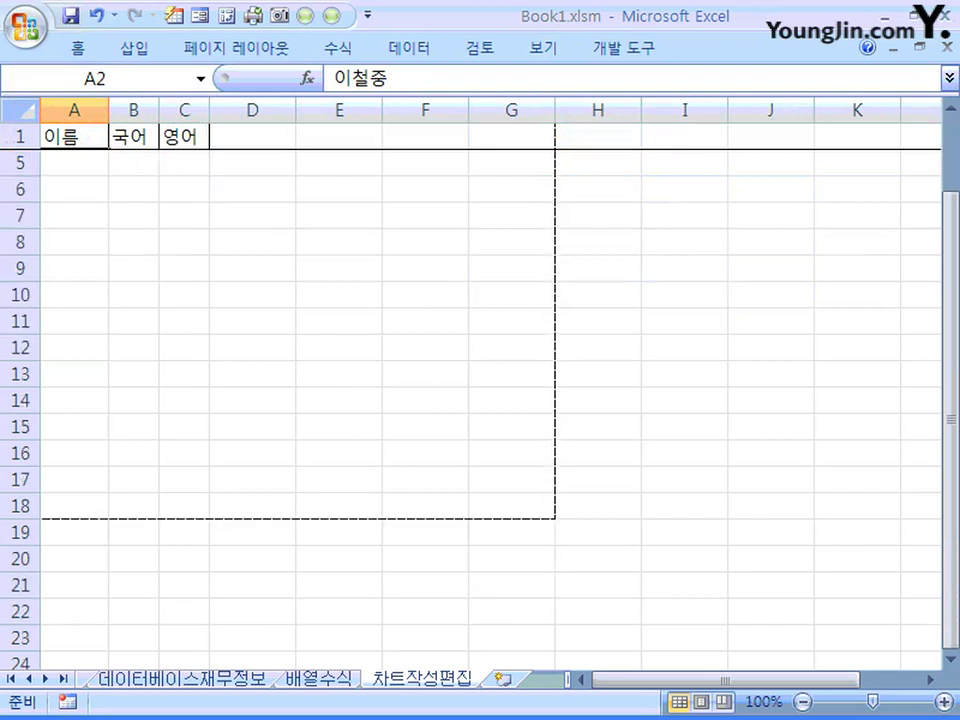
scroll(490, 400, up, 1)
scroll(490, 400, down, 1)
scroll(490, 400, down, 2)
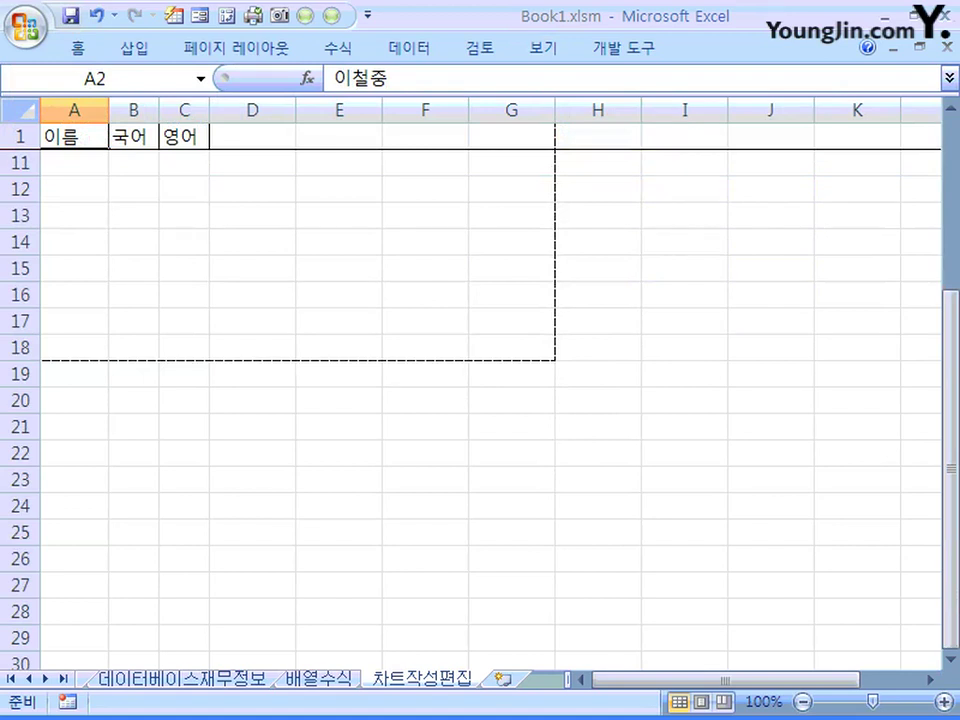
scroll(490, 400, up, 3)
scroll(490, 400, down, 5)
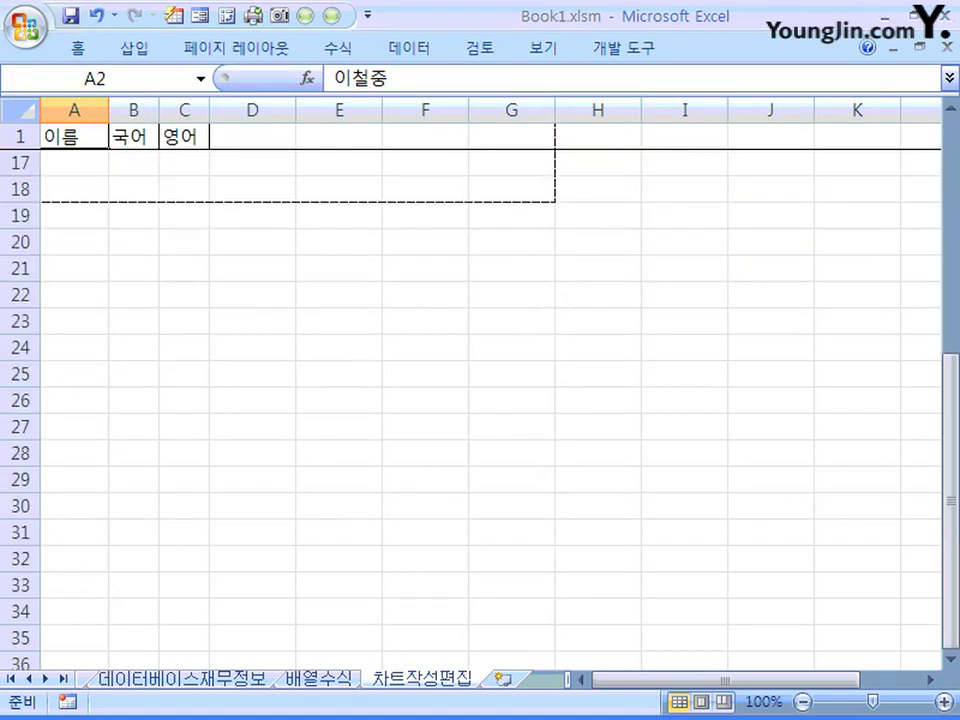
scroll(490, 400, down, 4)
scroll(490, 400, up, 3)
scroll(490, 400, down, 3)
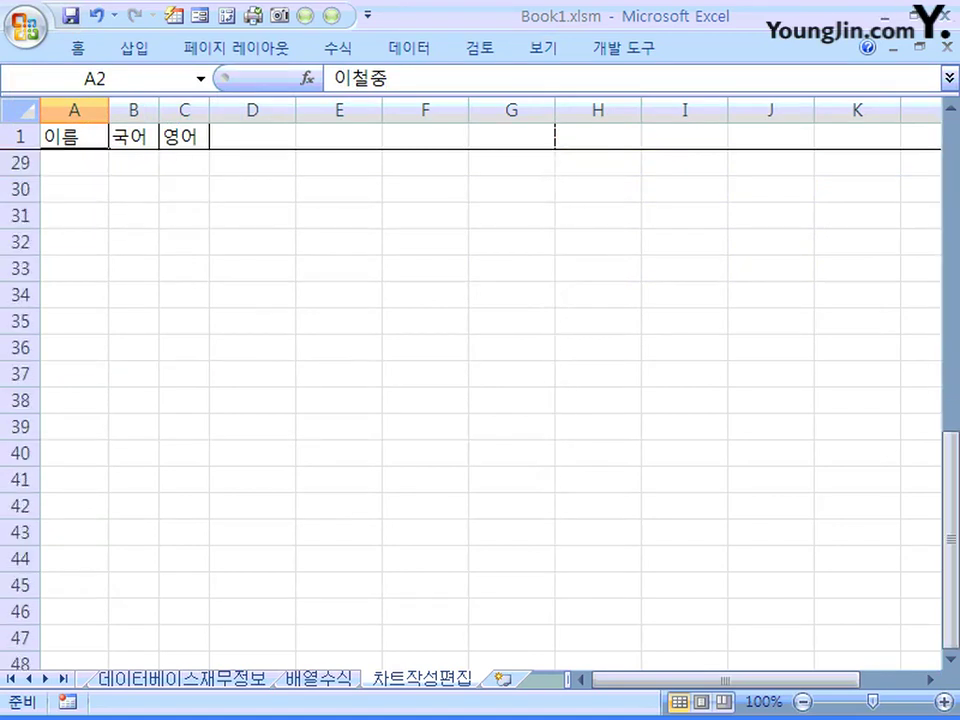
scroll(490, 400, up, 9)
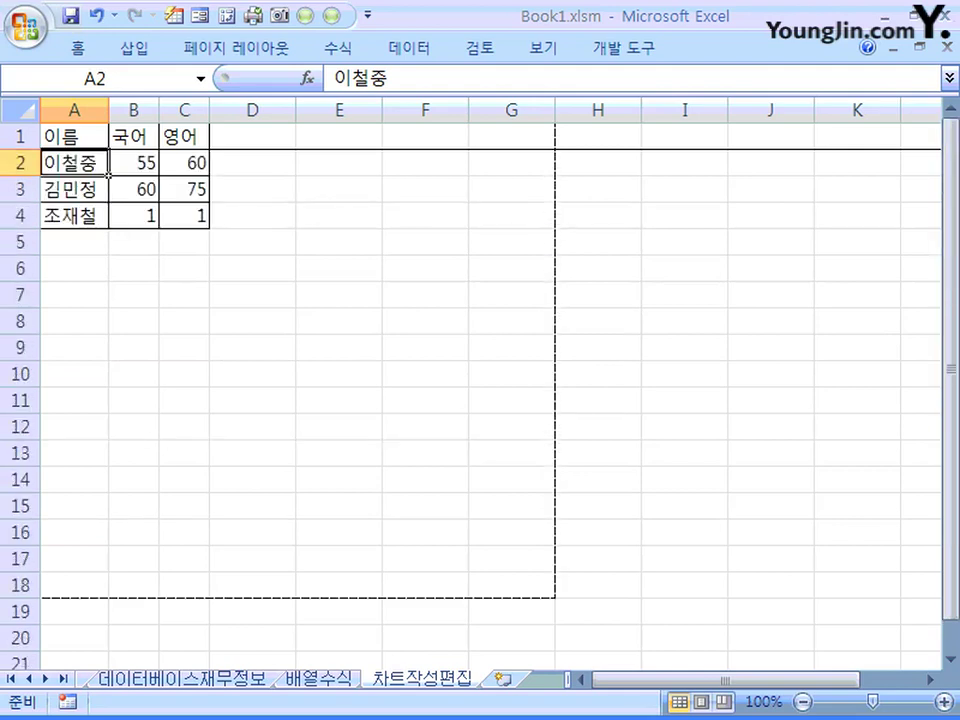
Step: Unfreeze the worksheet panes
click(543, 47)
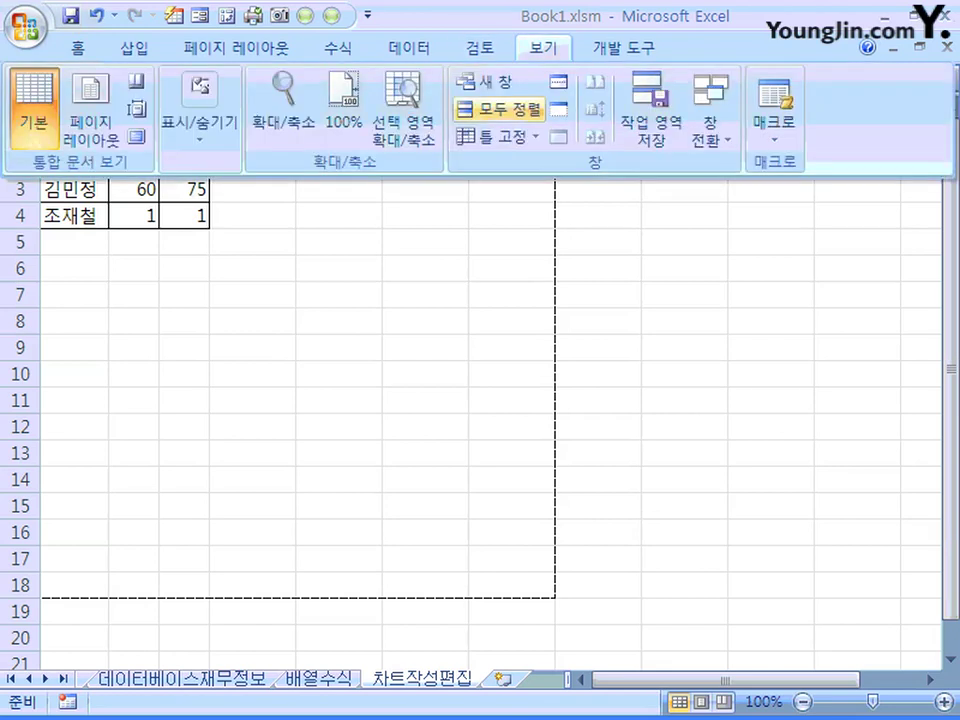
click(495, 136)
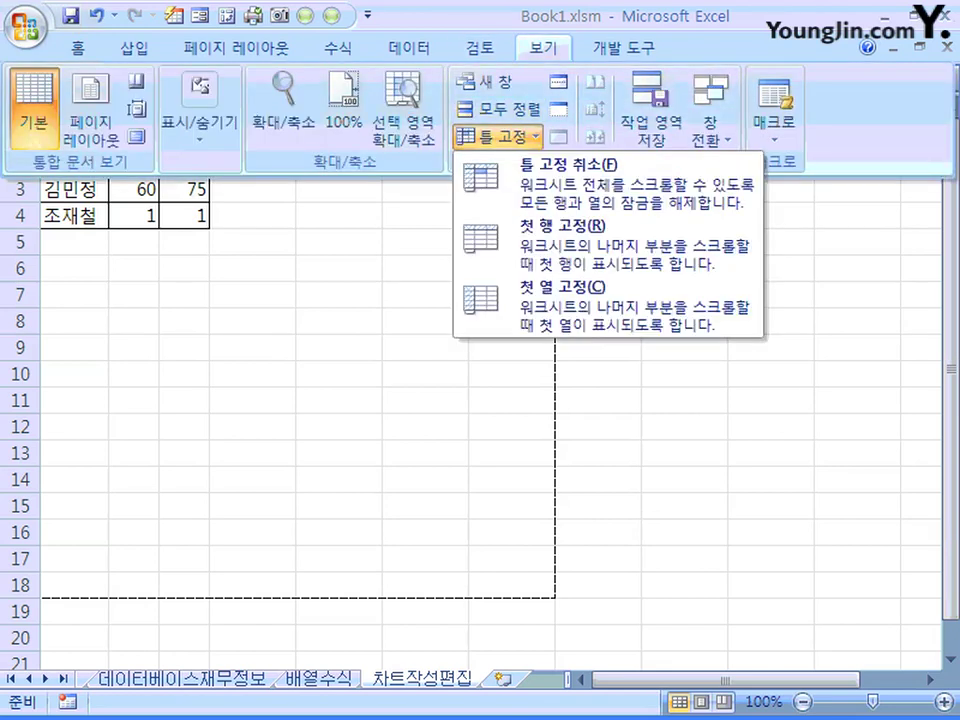
click(560, 180)
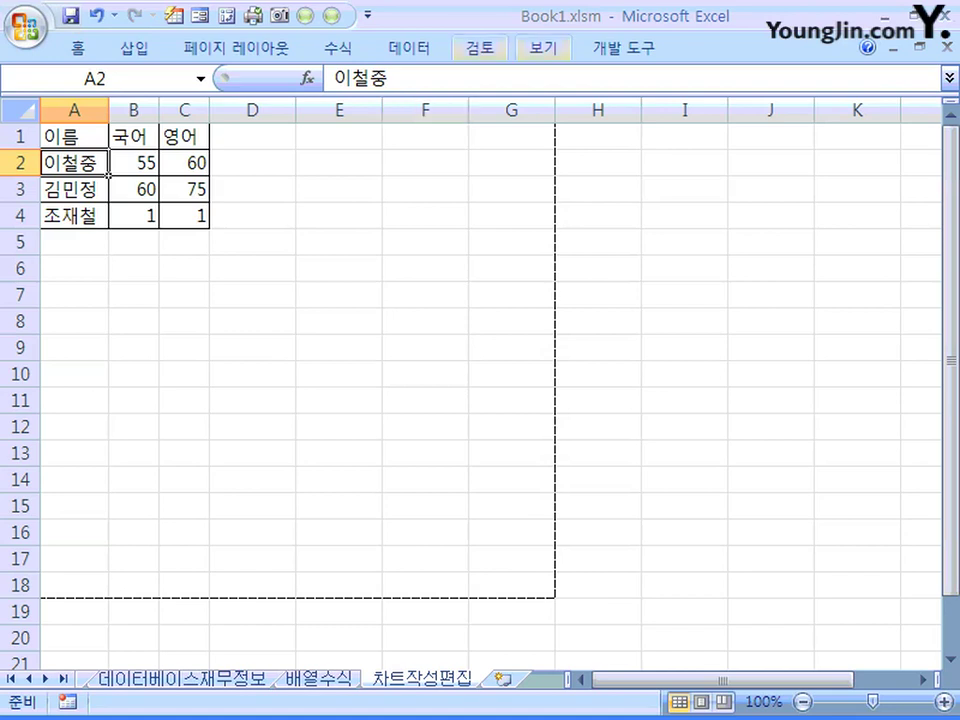
Step: Hide the current workbook window, then unhide Book1.xlsm
click(544, 47)
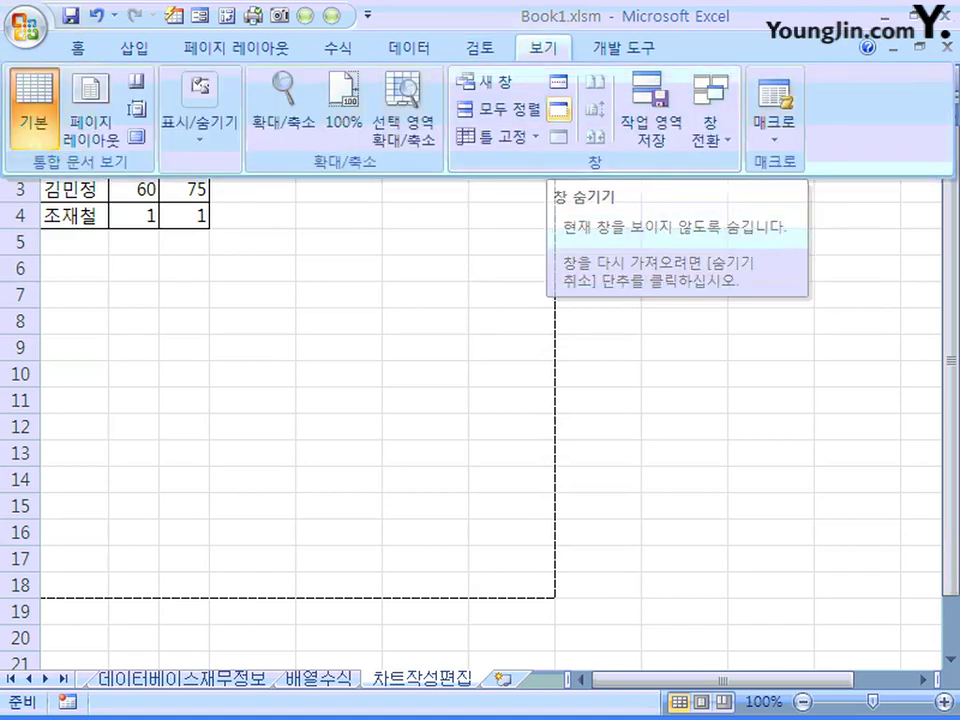
click(559, 109)
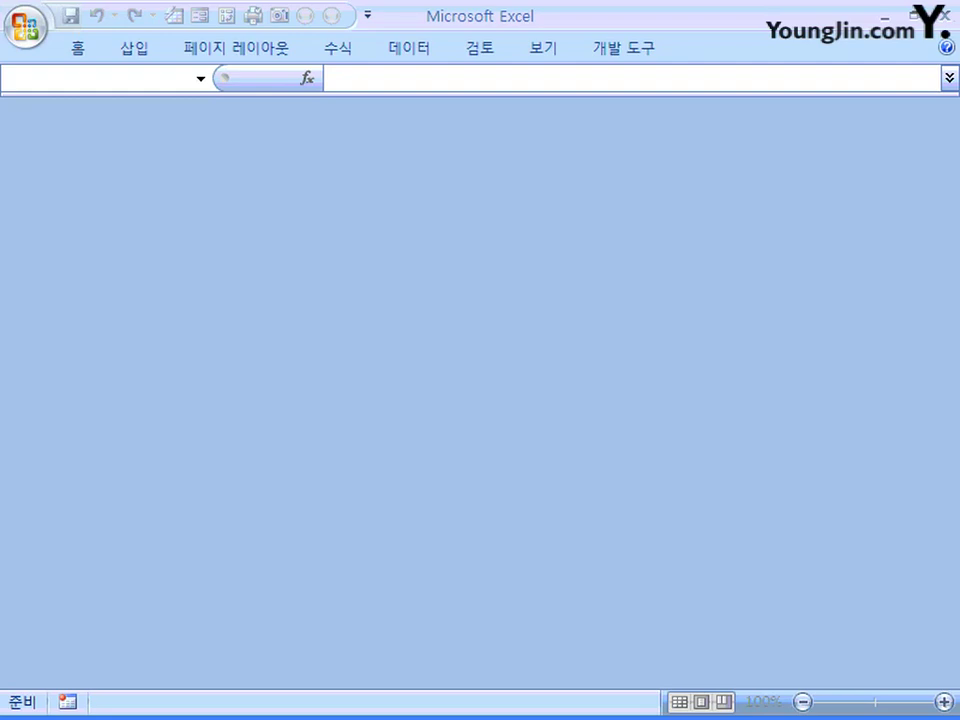
click(543, 47)
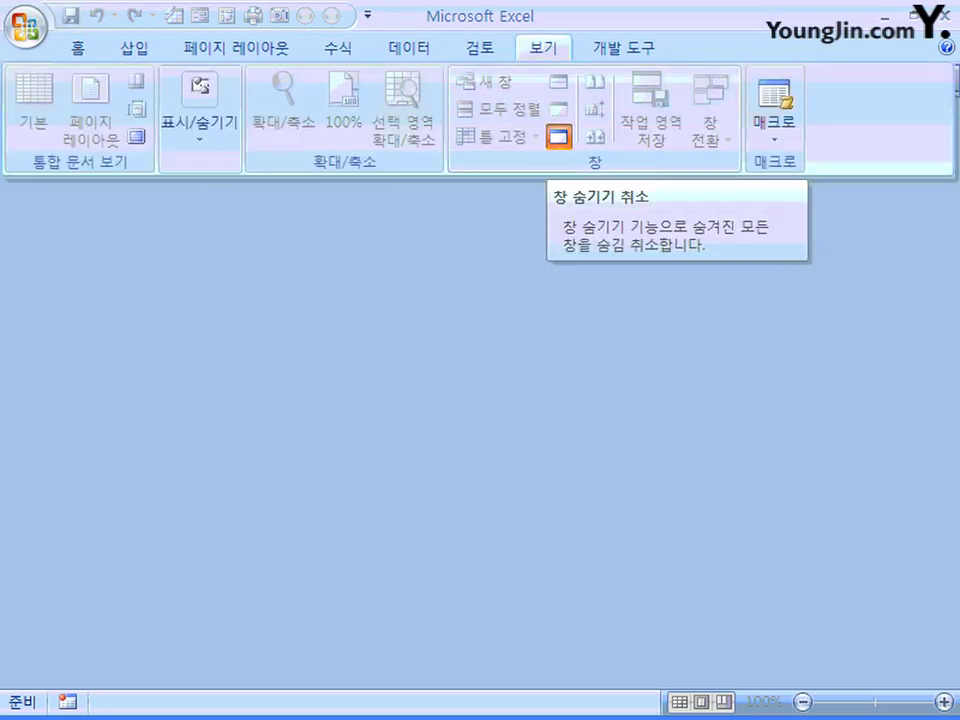
click(559, 137)
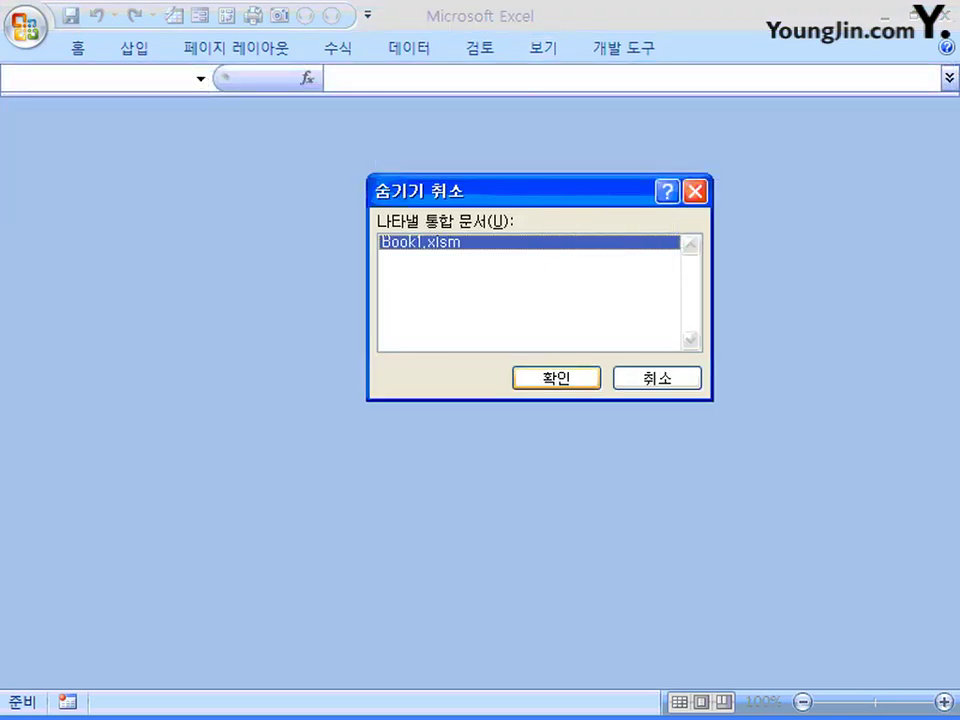
key(Return)
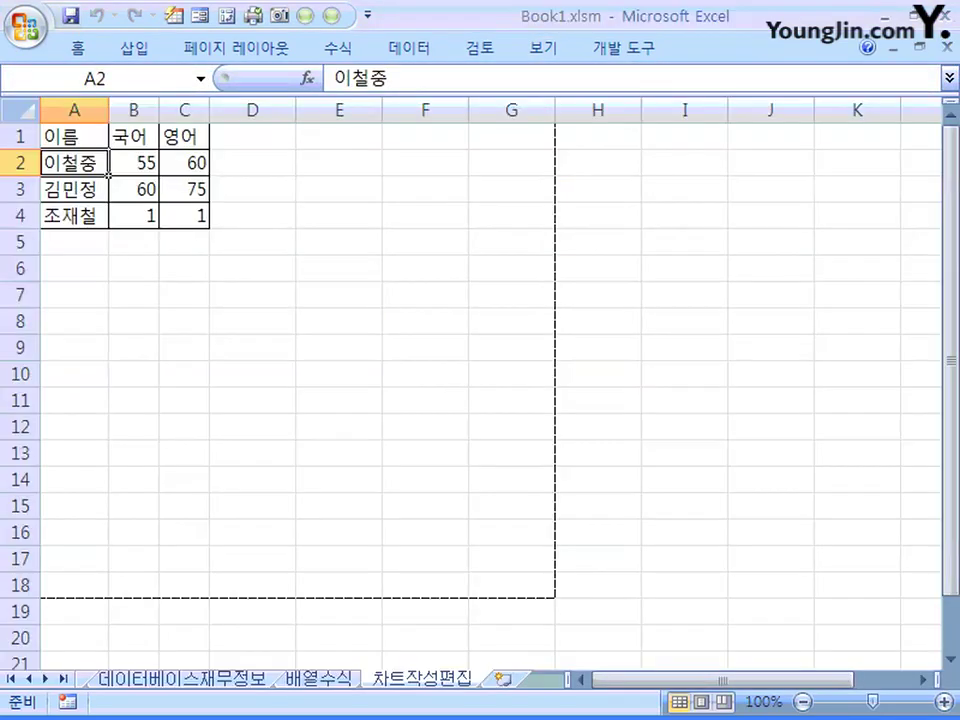